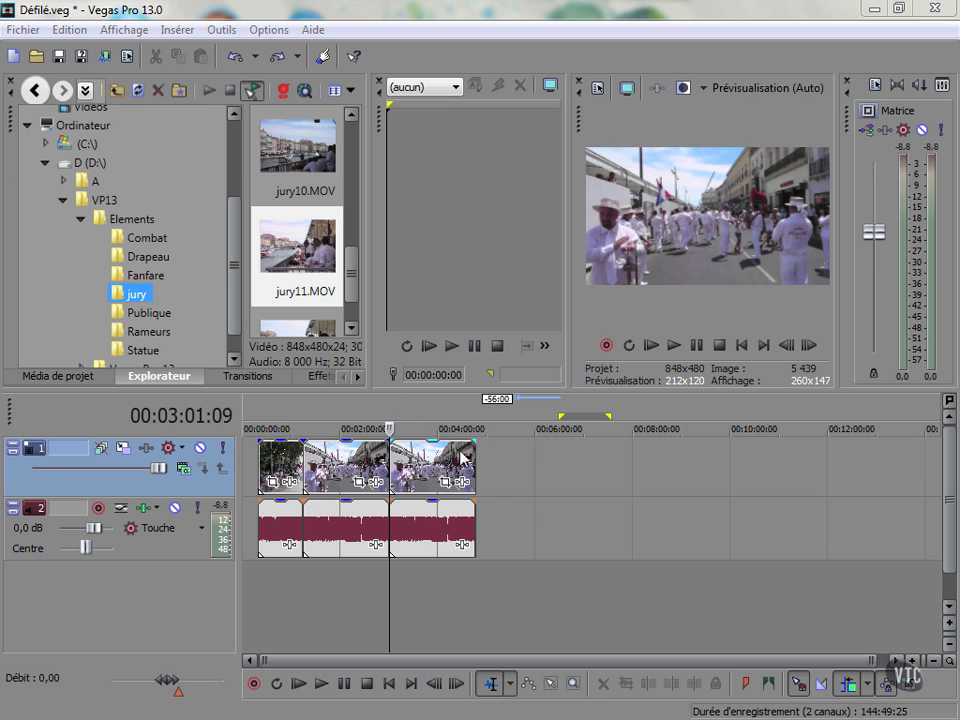
Try inserting jury11.MOV at 00:03:01:09 with automatic ripple off, over the start of the third parade event, and undo the insertion.
left_click(310, 255)
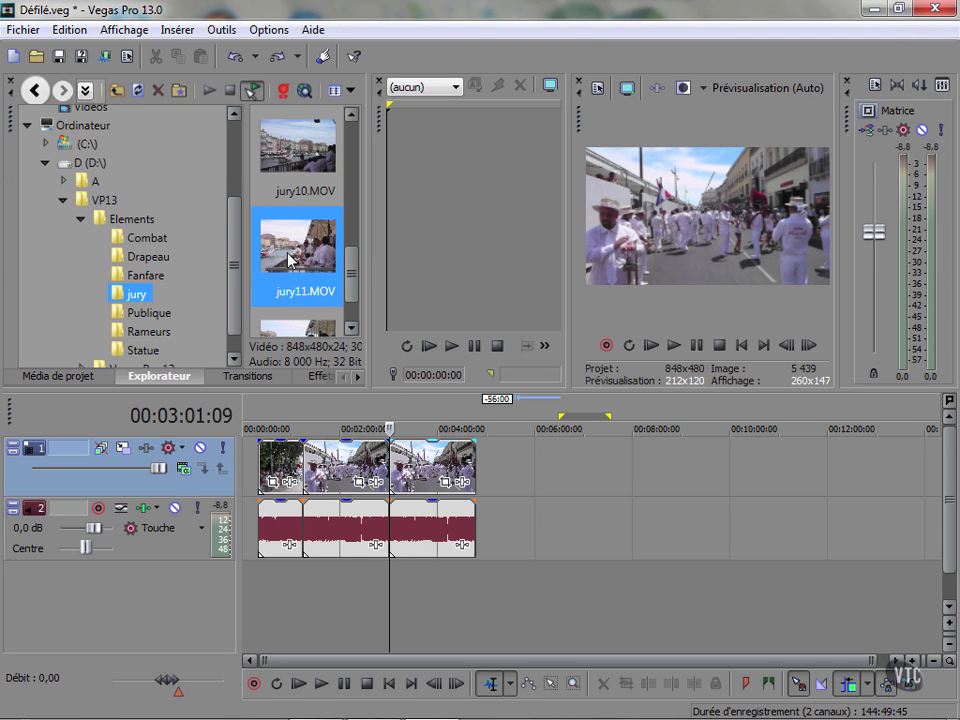
left_click_drag(288, 248, 405, 470)
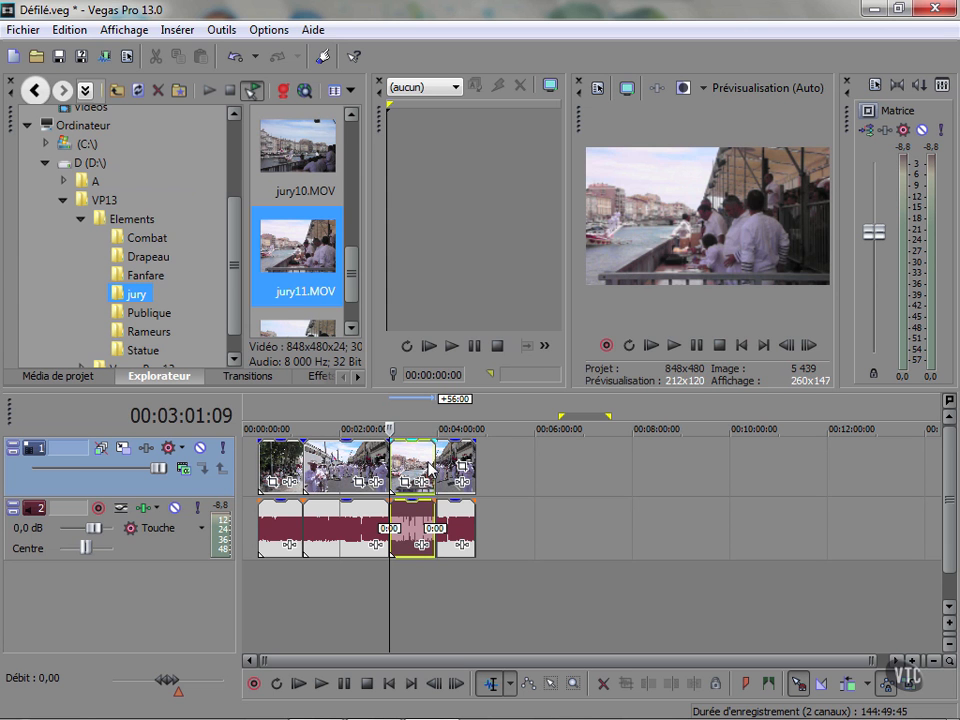
key("ctrl+z")
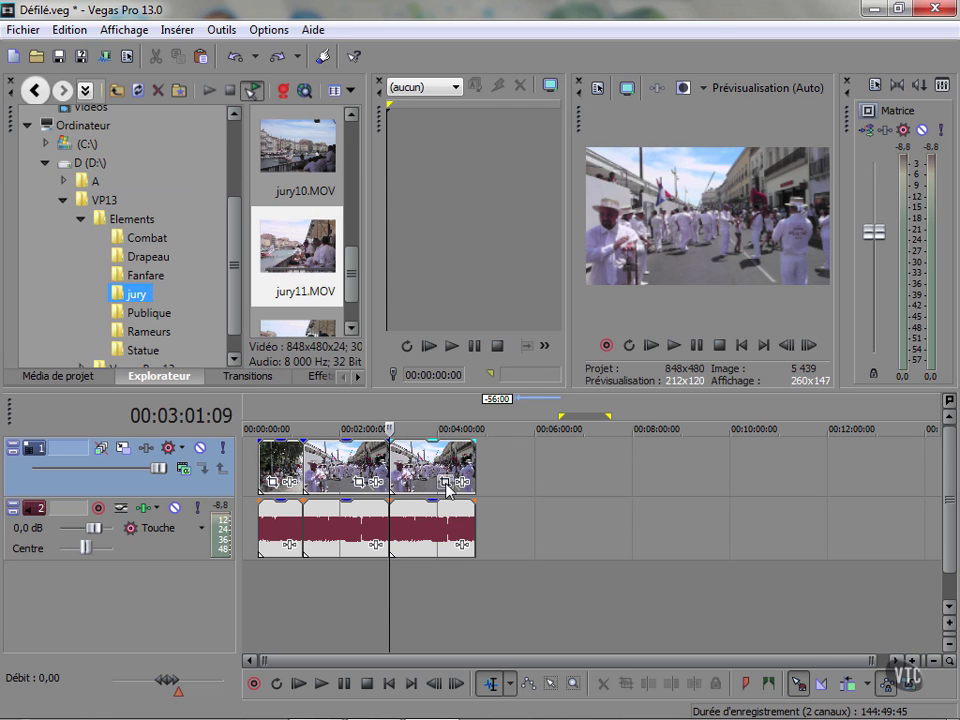
Turn on automatic ripple and insert jury11.MOV at 00:03:01:09 between the second and third parade events.
left_click(846, 687)
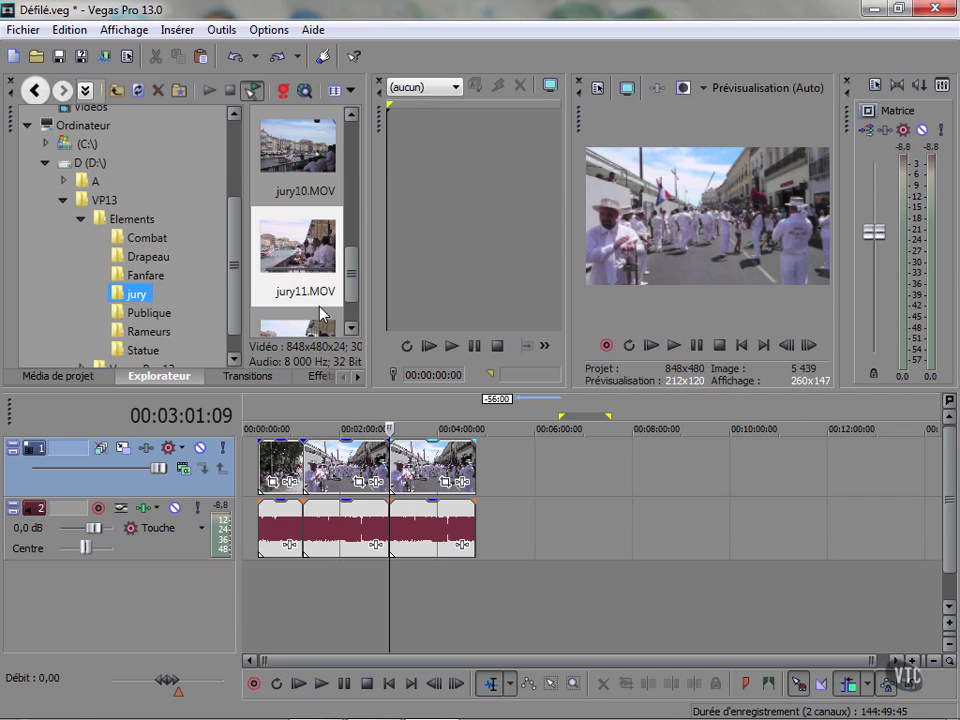
left_click(295, 257)
left_click_drag(295, 257, 395, 453)
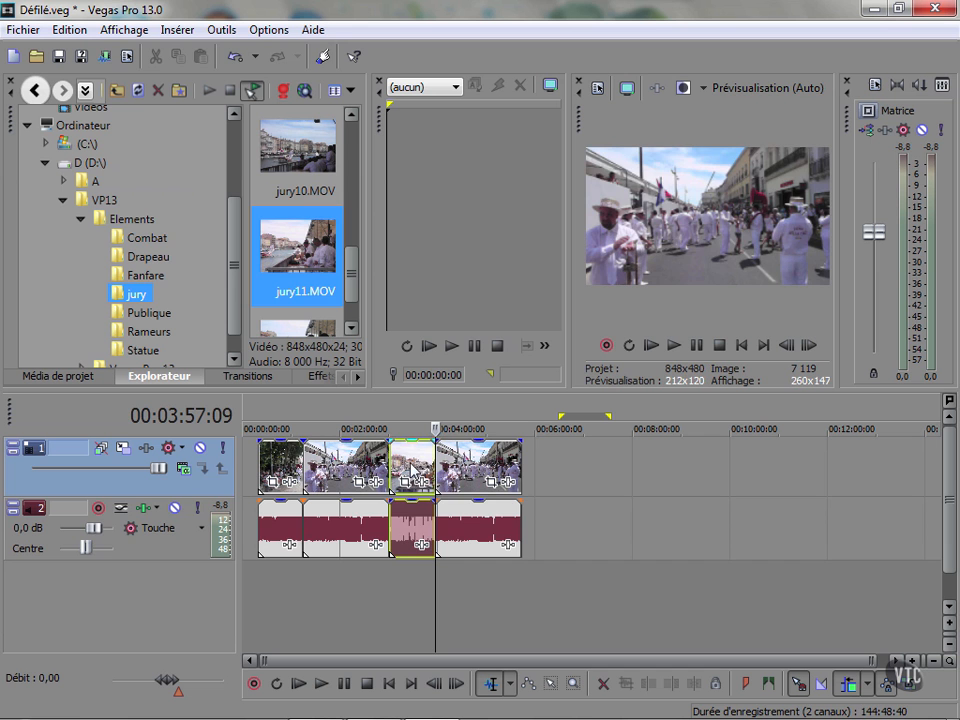
Copy the jury11 event after moving it out to about 00:10:00, and slide the last parade event back to 00:03:01:09.
left_click_drag(413, 468, 734, 488)
left_click(729, 463)
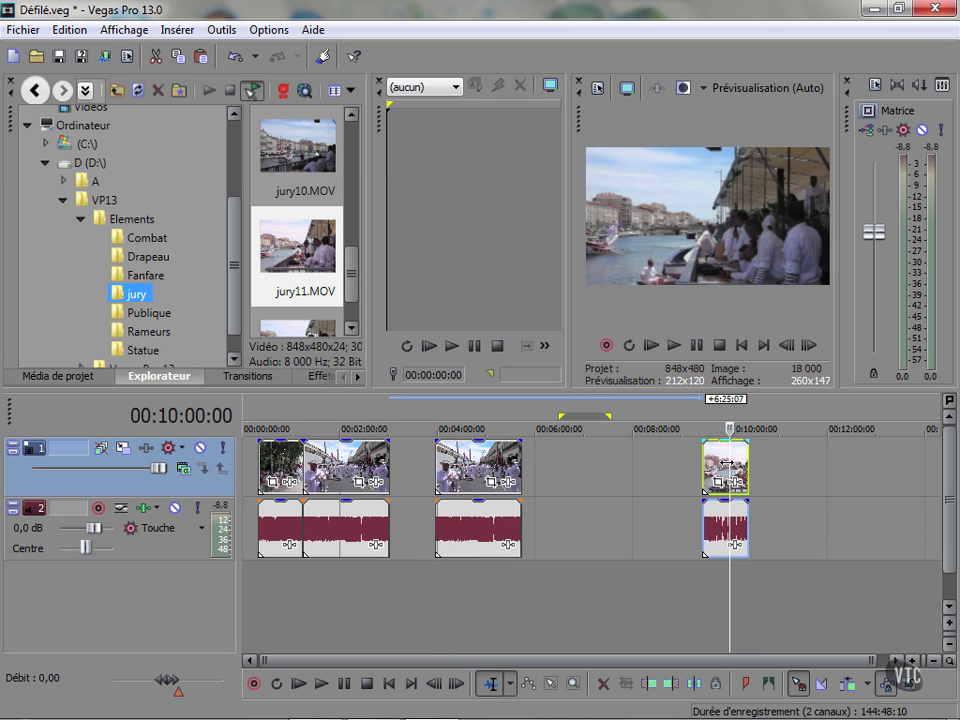
left_click(180, 58)
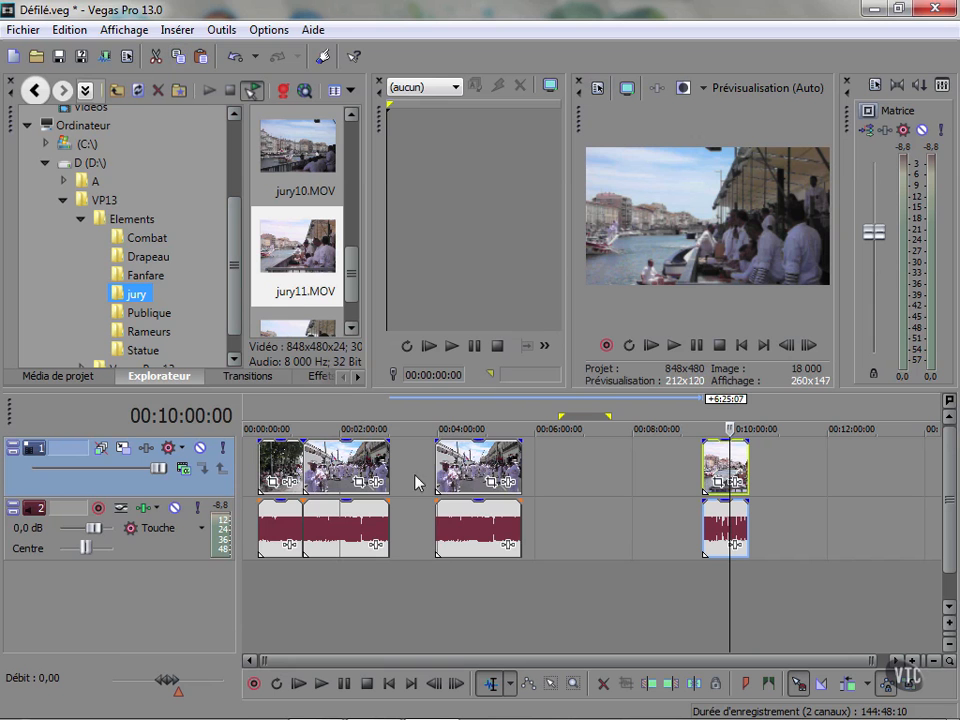
left_click_drag(448, 475, 402, 475)
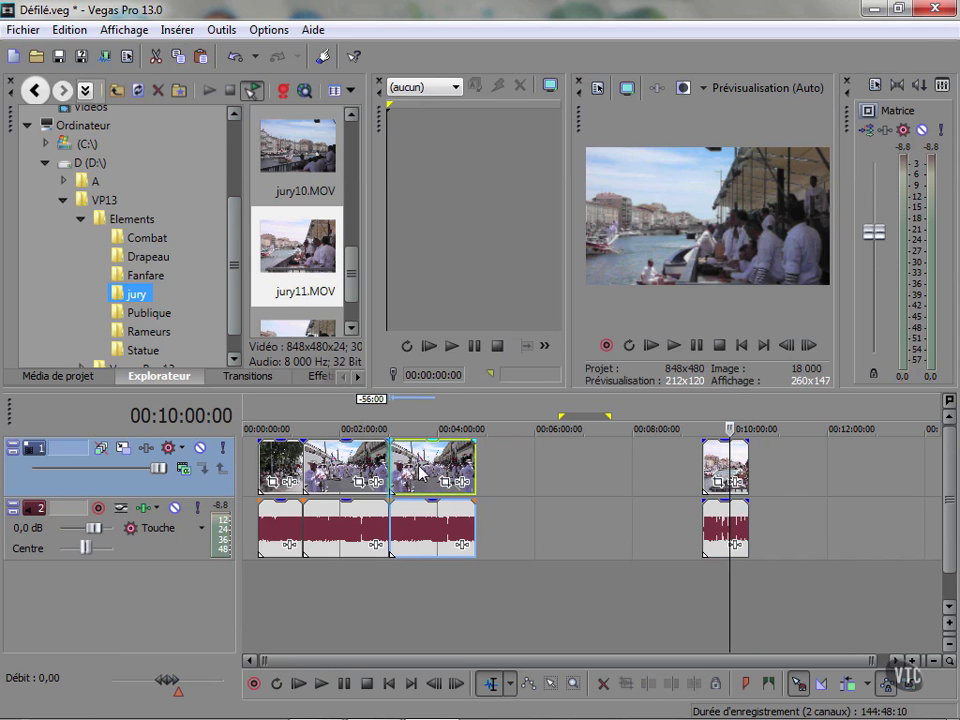
Paste the copied jury11 event at 00:03:01:09 with automatic ripple on, and delete the original one beyond 00:10:00.
left_click(390, 588)
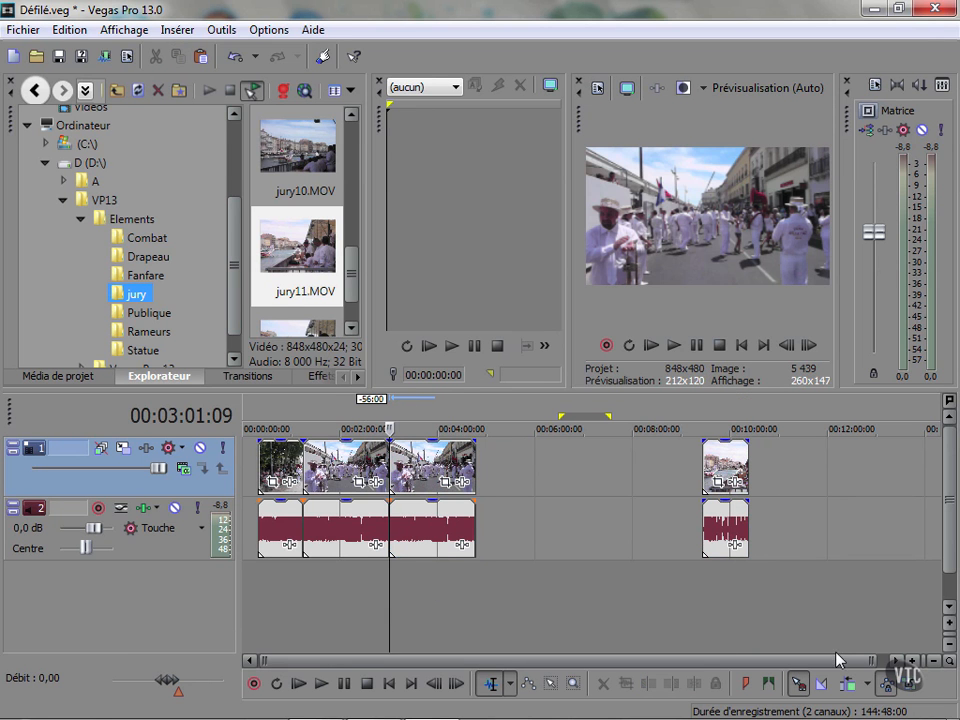
left_click(847, 684)
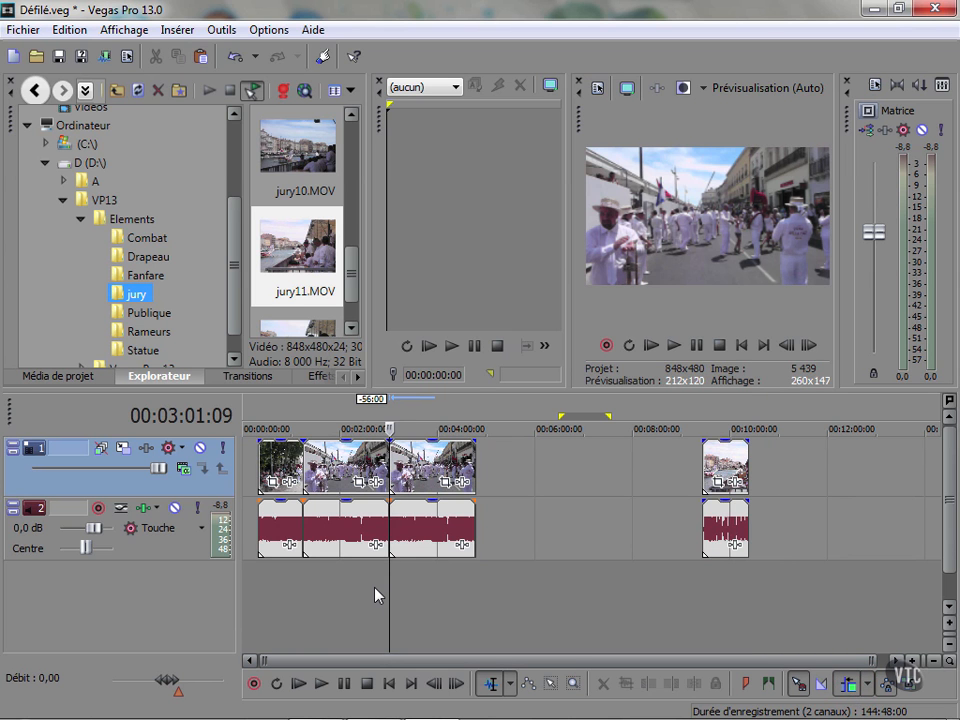
key("ctrl+v")
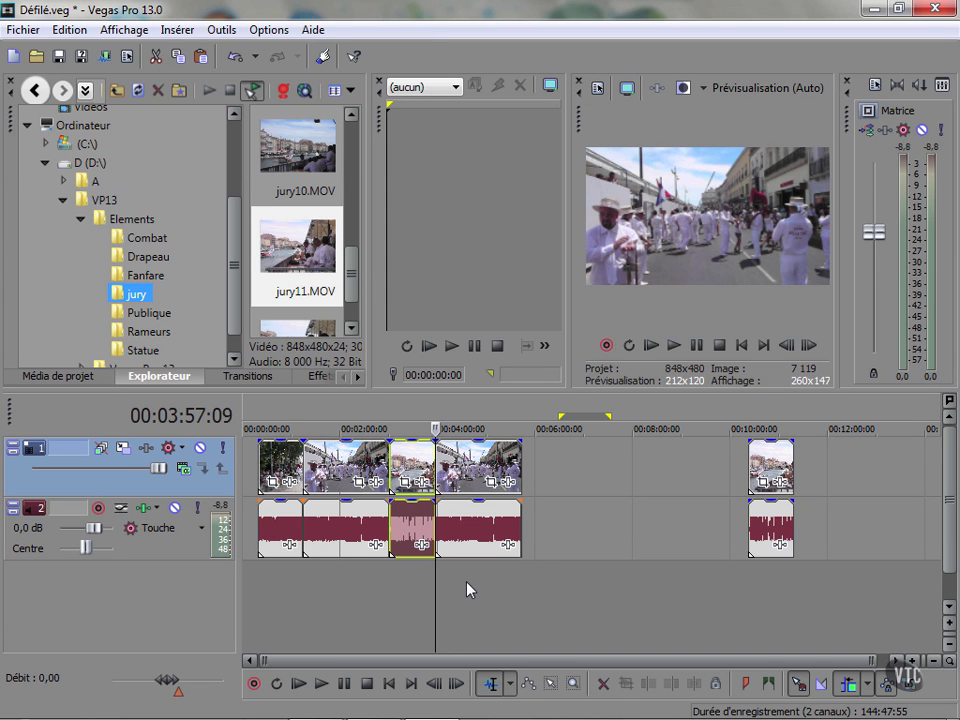
left_click(786, 463)
key("Delete")
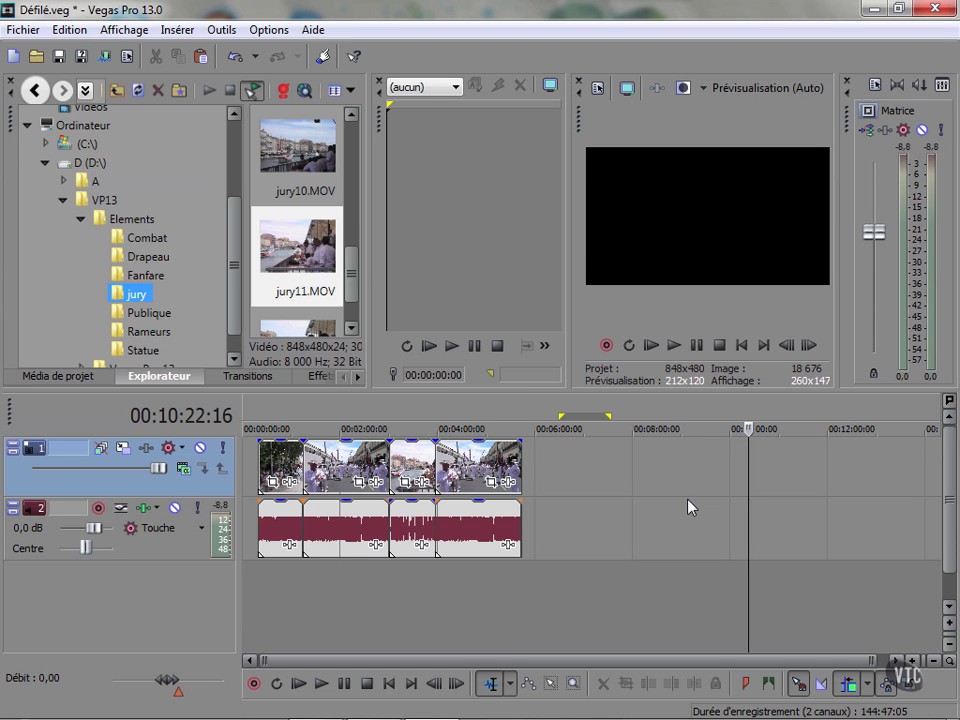
Split the pasted jury11 event at 00:03:11:15, just before the camera turns away to the spectators.
left_click(408, 472)
scroll(408, 472, "up", 6)
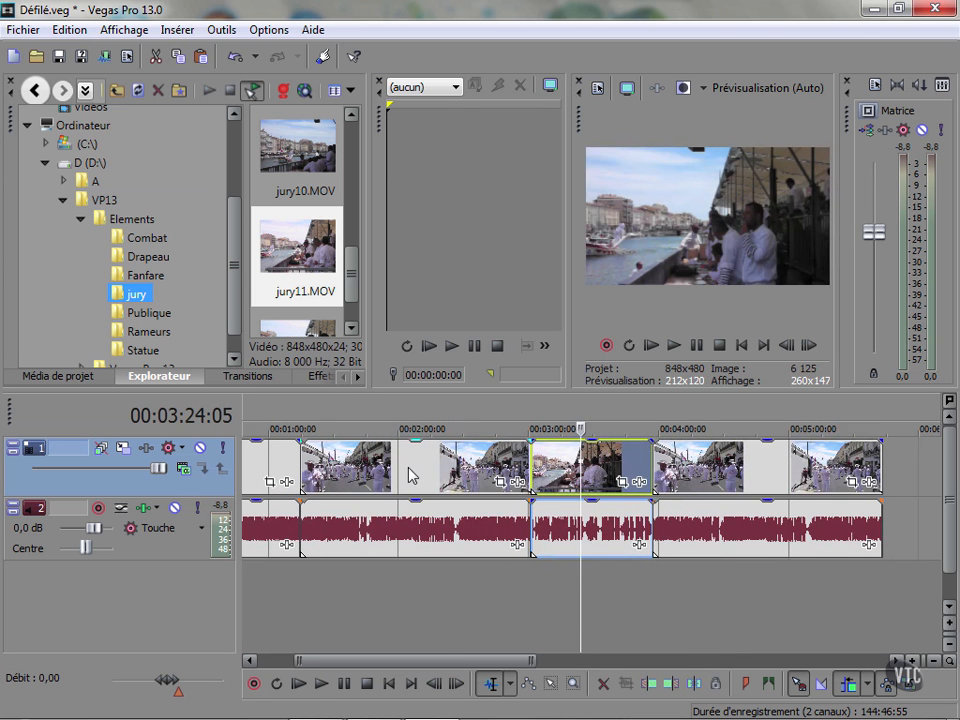
left_click(590, 569)
left_click(601, 571)
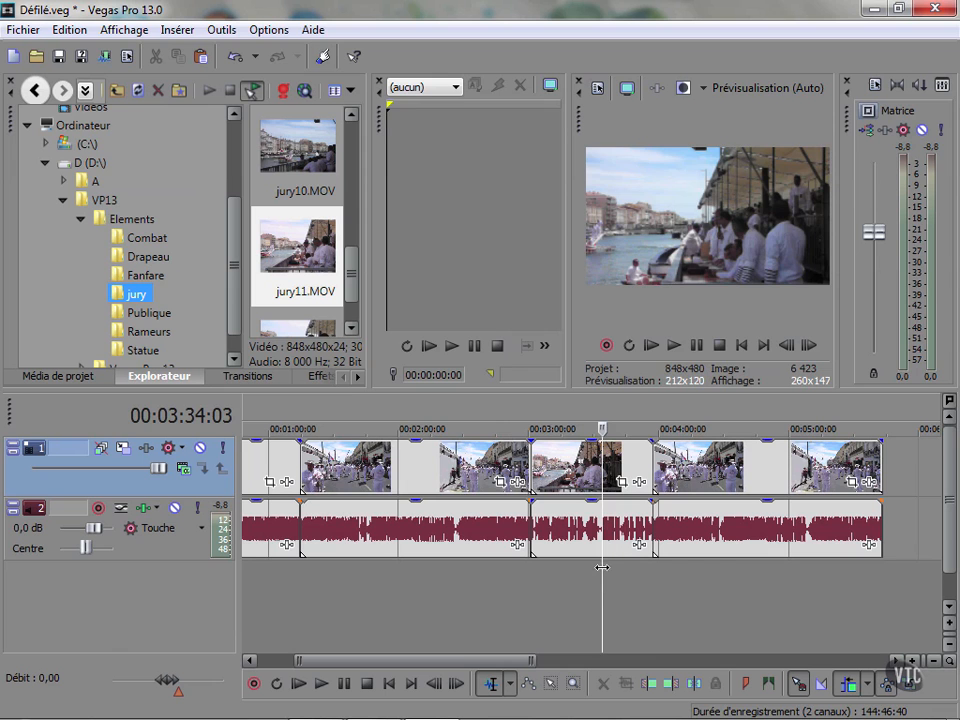
left_click(588, 569)
left_click(619, 571)
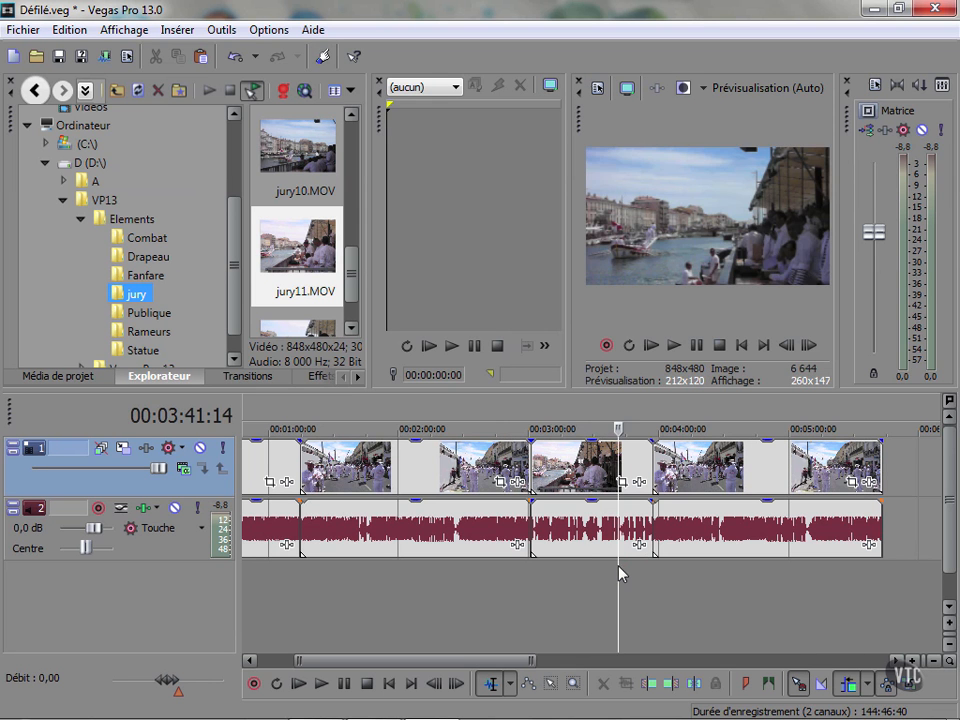
left_click(604, 567)
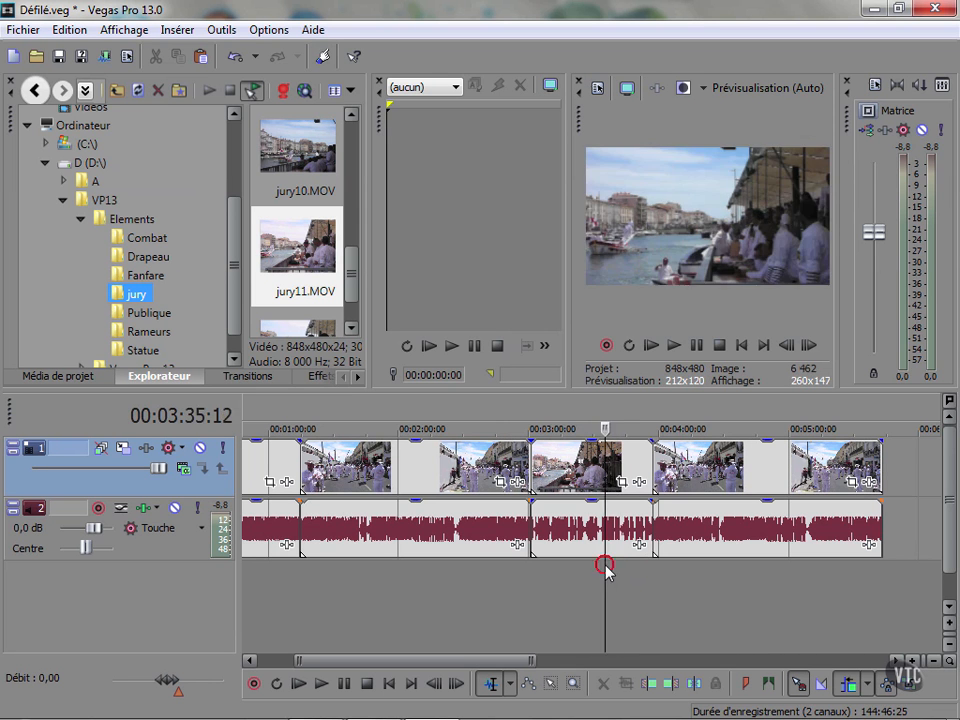
left_click_drag(603, 565, 569, 574)
key("space")
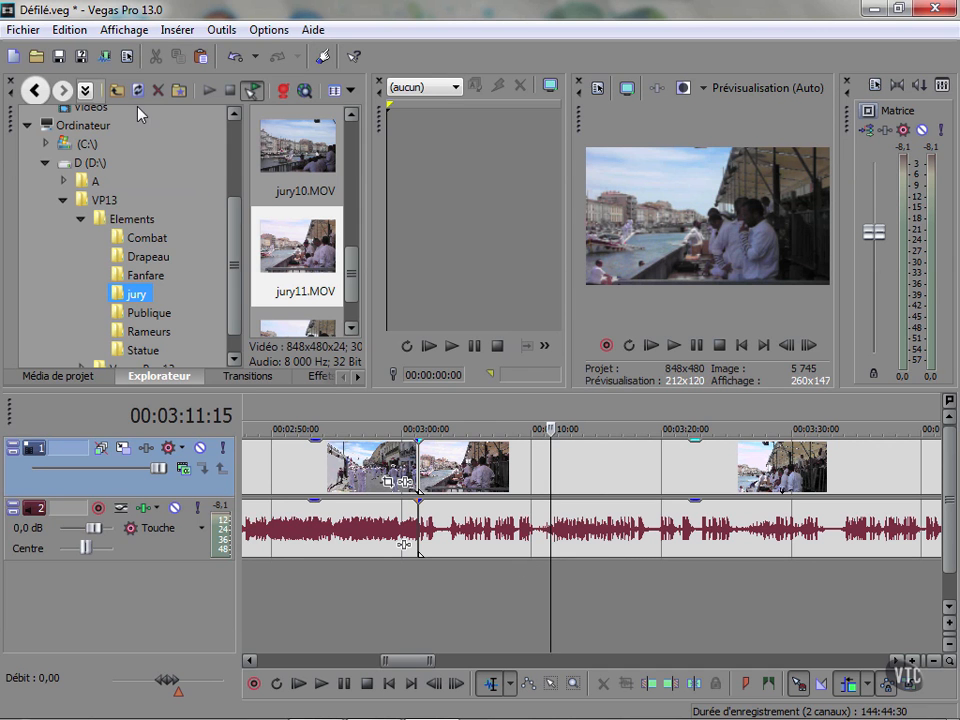
left_click(70, 32)
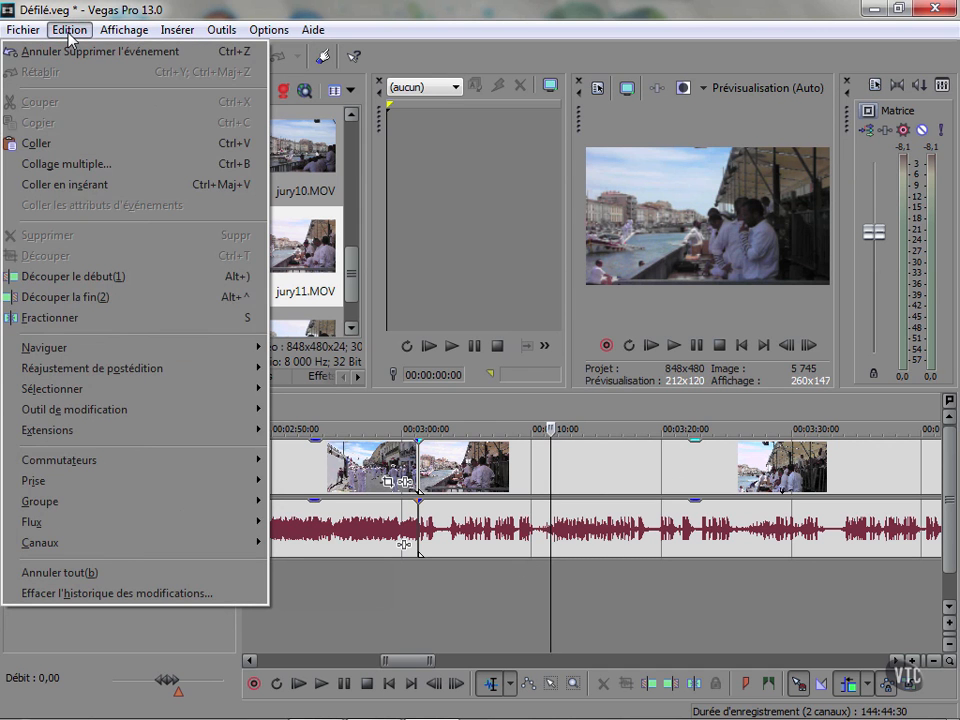
left_click(79, 320)
Try splitting the second jury11 section at 00:03:17:17, where the spectator shot ends, and undo that split.
scroll(604, 575, "down", 3)
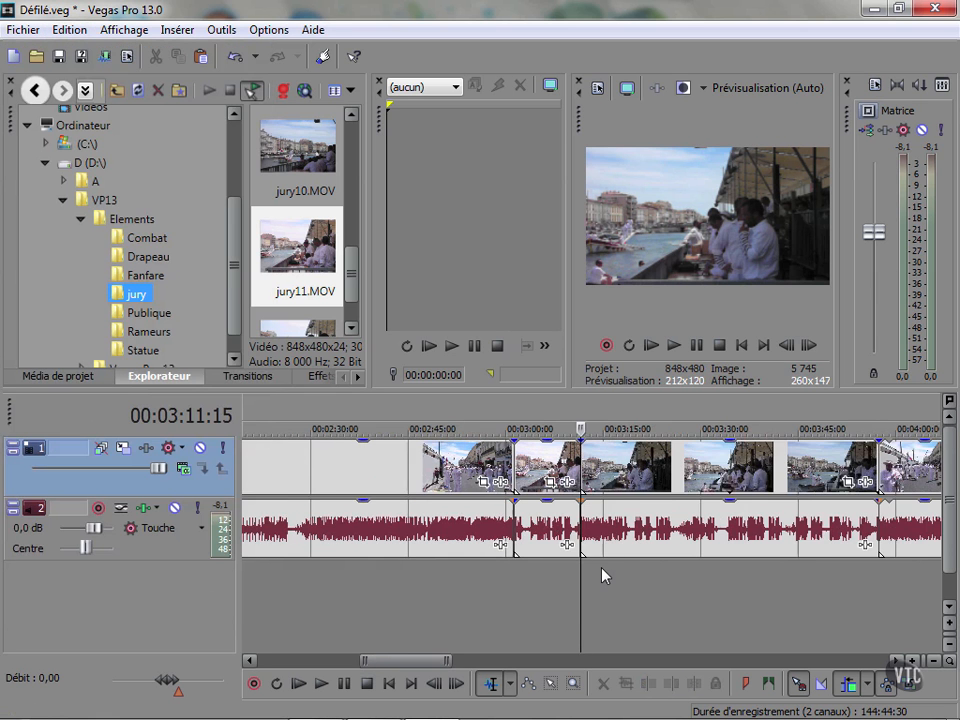
left_click(611, 570)
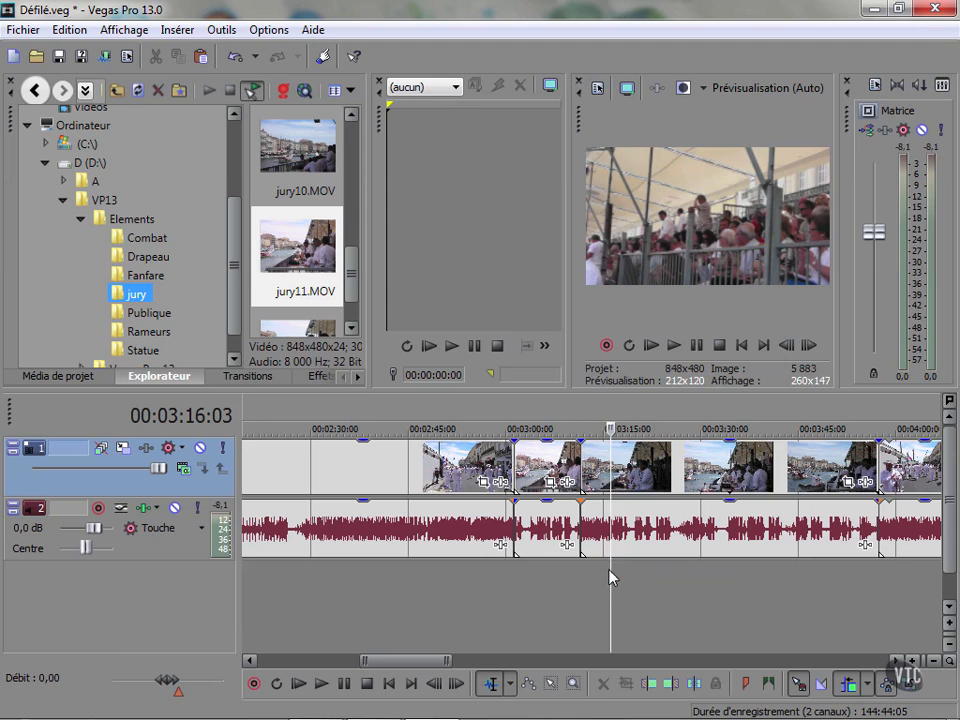
left_click(645, 568)
left_click(635, 569)
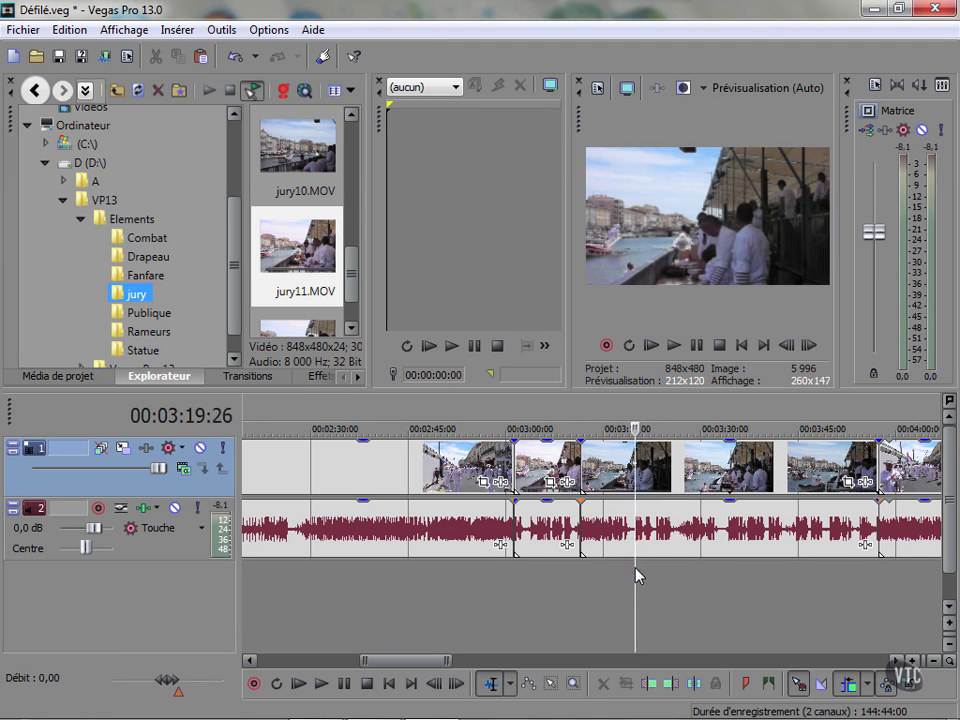
left_click(624, 568)
left_click(617, 570)
left_click(626, 568)
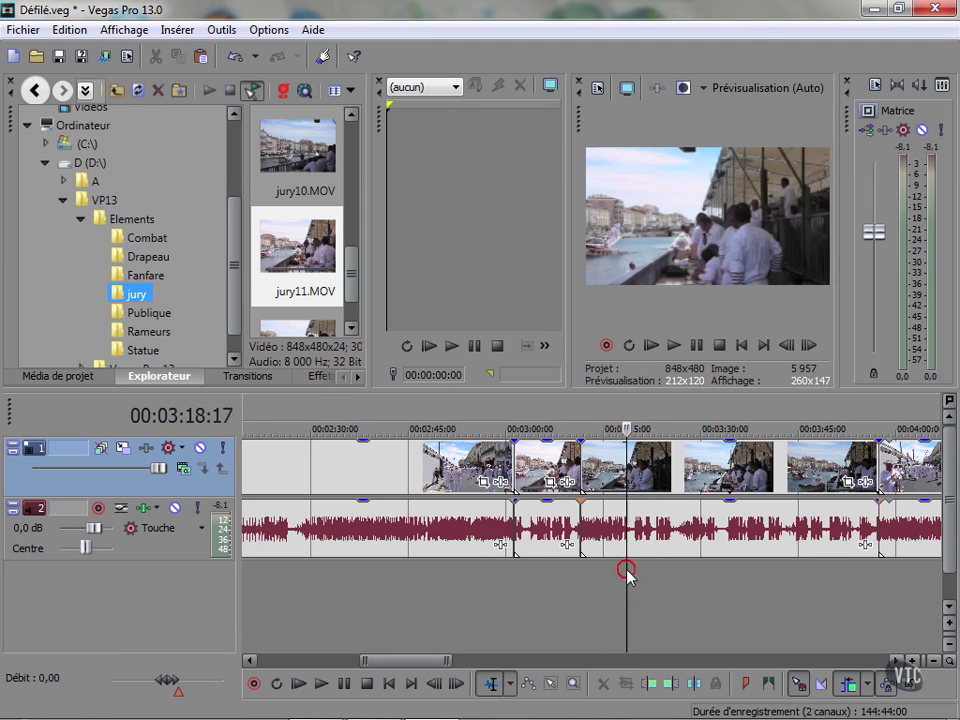
left_click(612, 570)
left_click(605, 574)
left_click(607, 573)
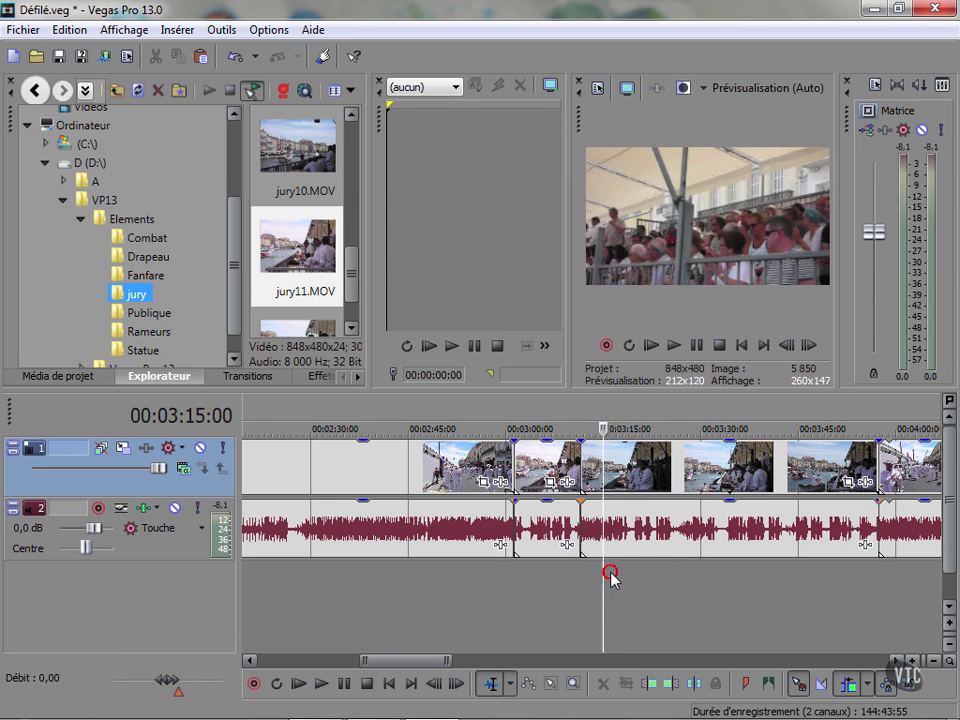
left_click(619, 572)
key("s")
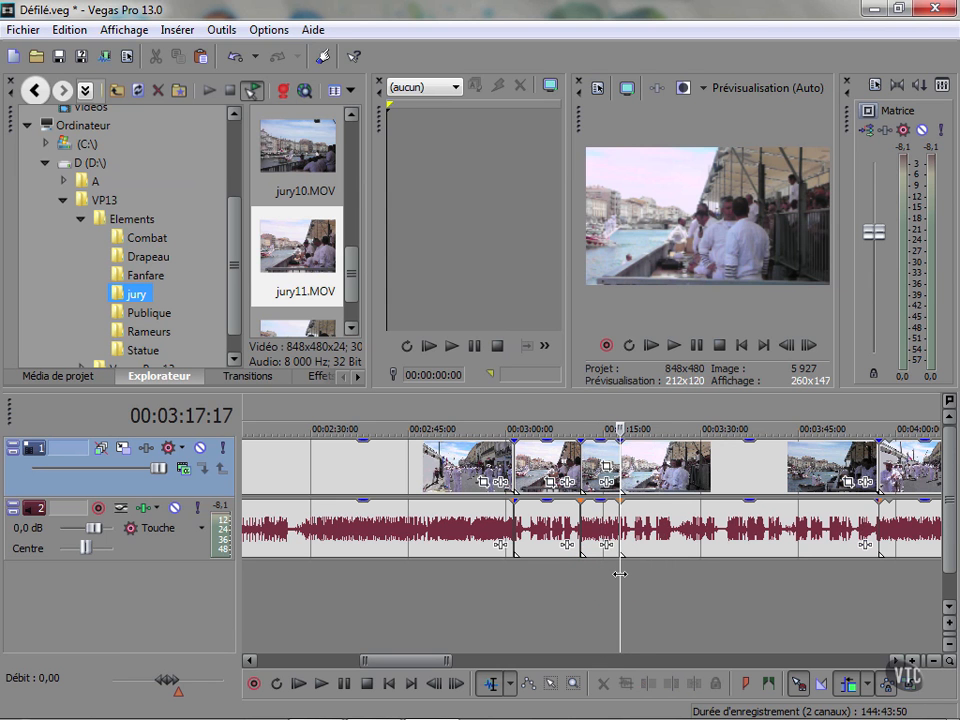
left_click(635, 581)
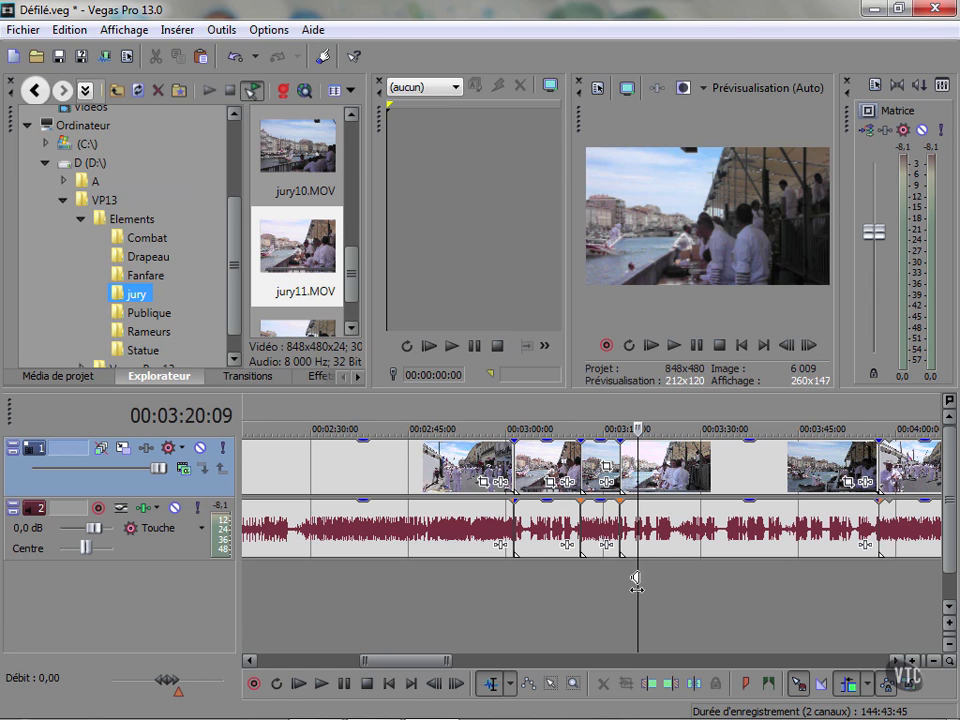
key("ctrl+z")
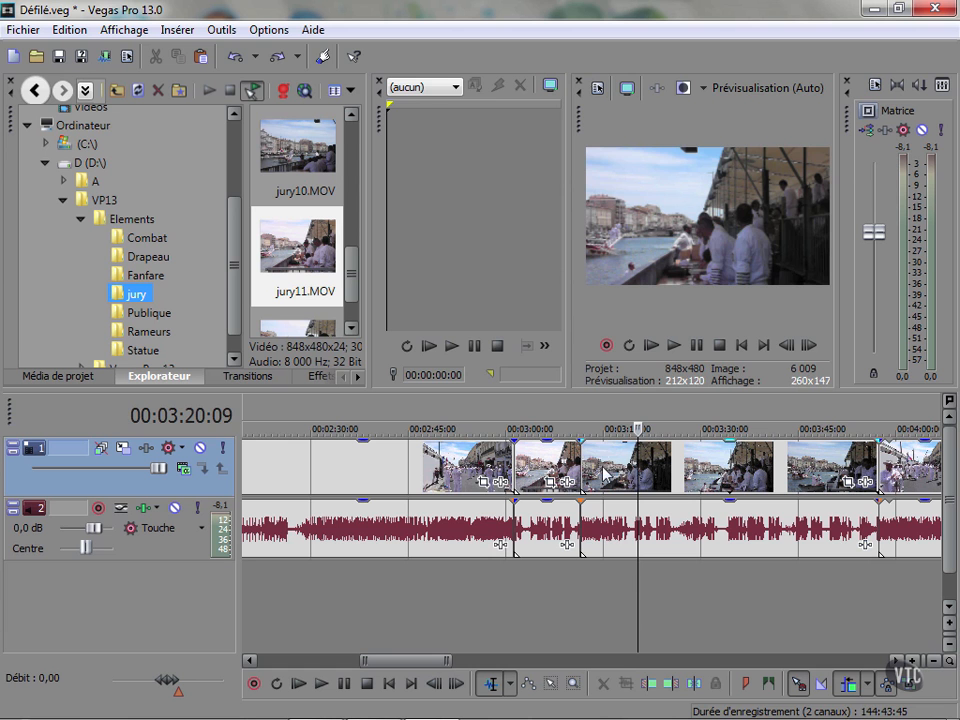
Select the time range from 00:03:11:15 to 00:03:17:08 and split the jury11 event at its limits.
left_click_drag(580, 414, 615, 416)
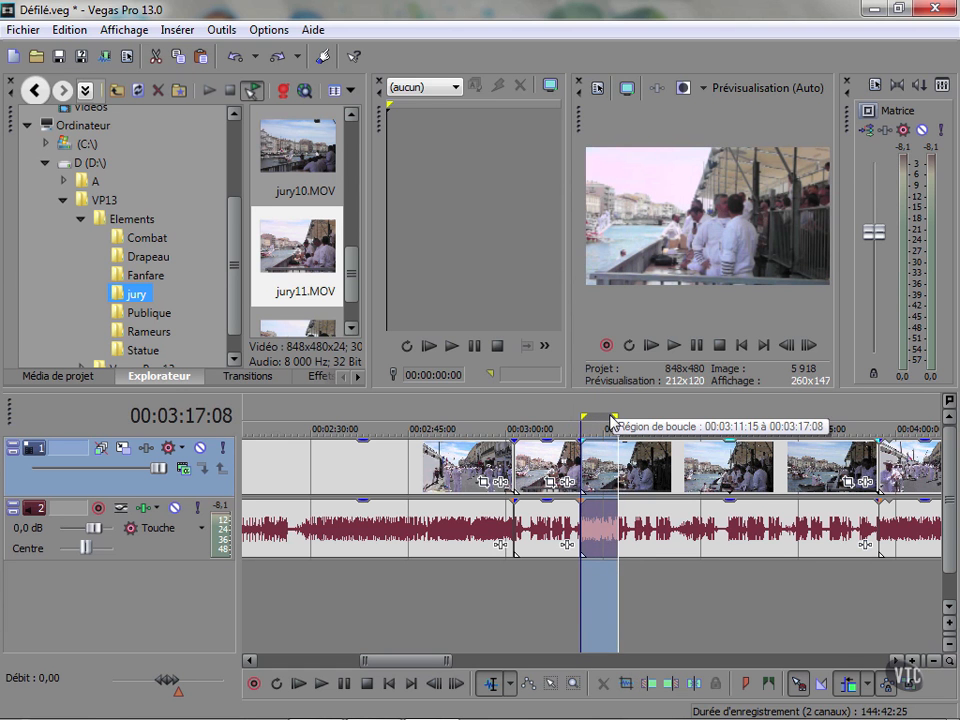
key("s")
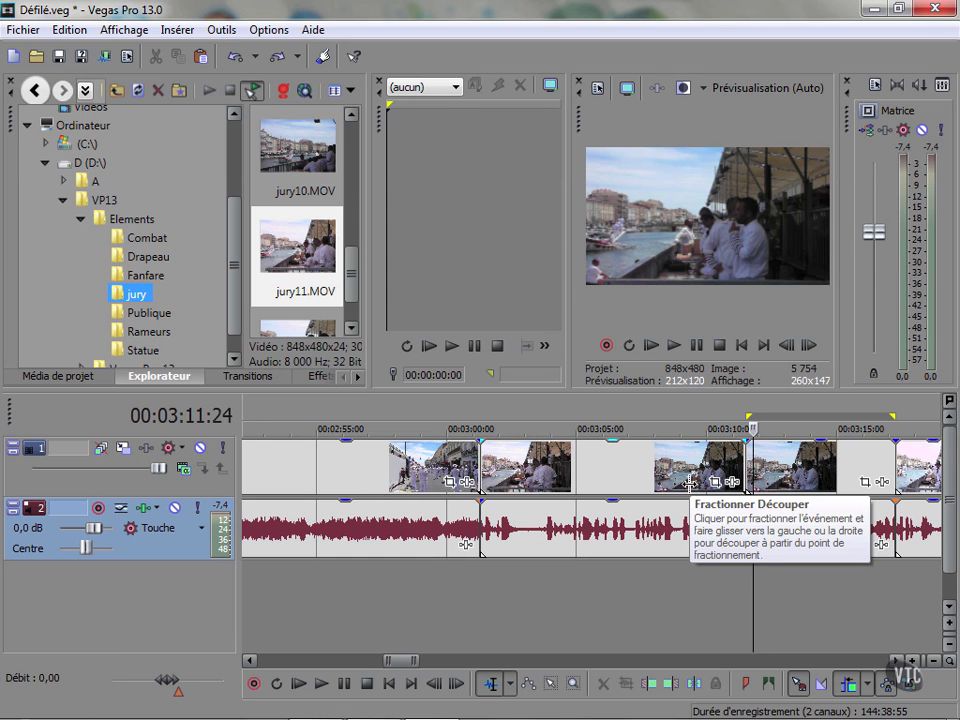
Try the Split Trim tool on the first jury11 section, splitting it near 00:03:06 and 00:03:04 and trimming the left piece's end.
left_click(640, 491)
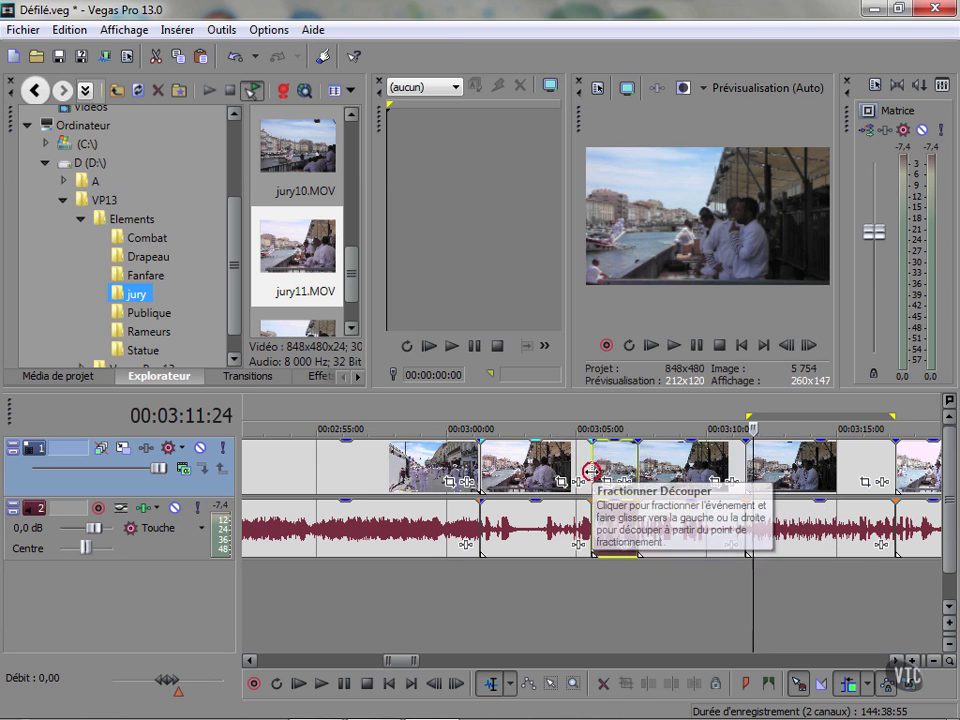
left_click_drag(592, 477, 579, 481)
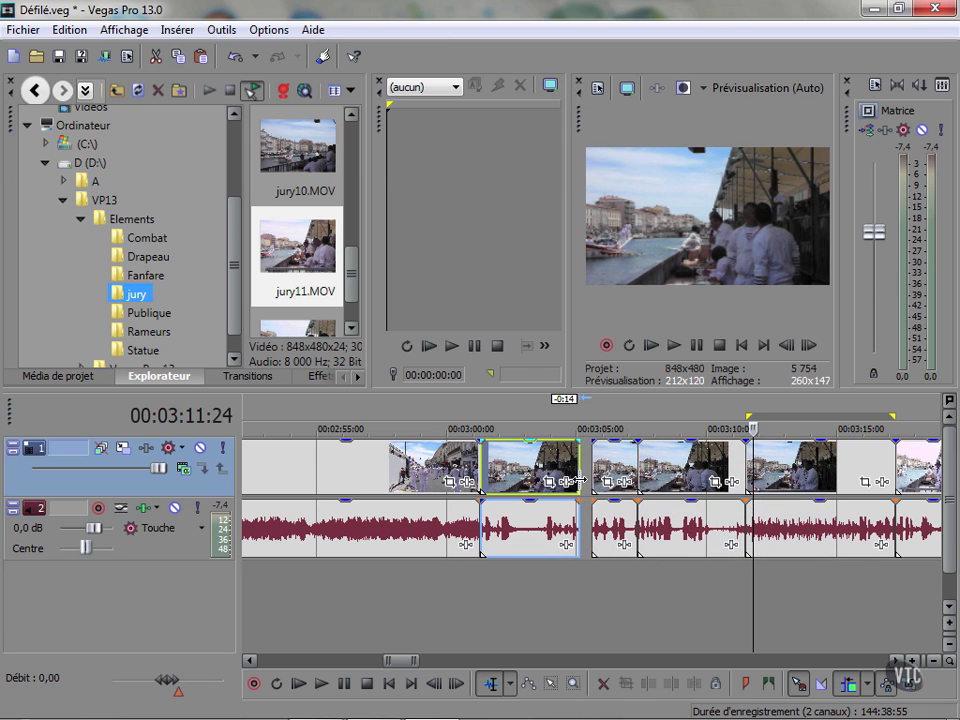
left_click_drag(579, 481, 557, 488)
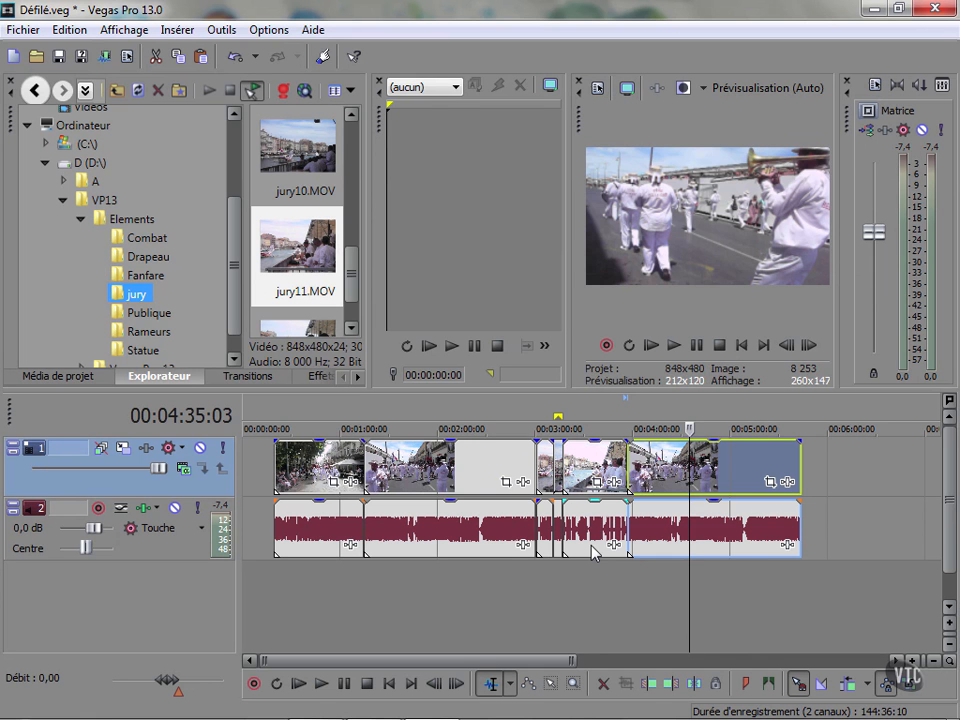
Move the last parade event to the start of the timeline using Shuffle Events (Mélanger les événements).
left_click(729, 468)
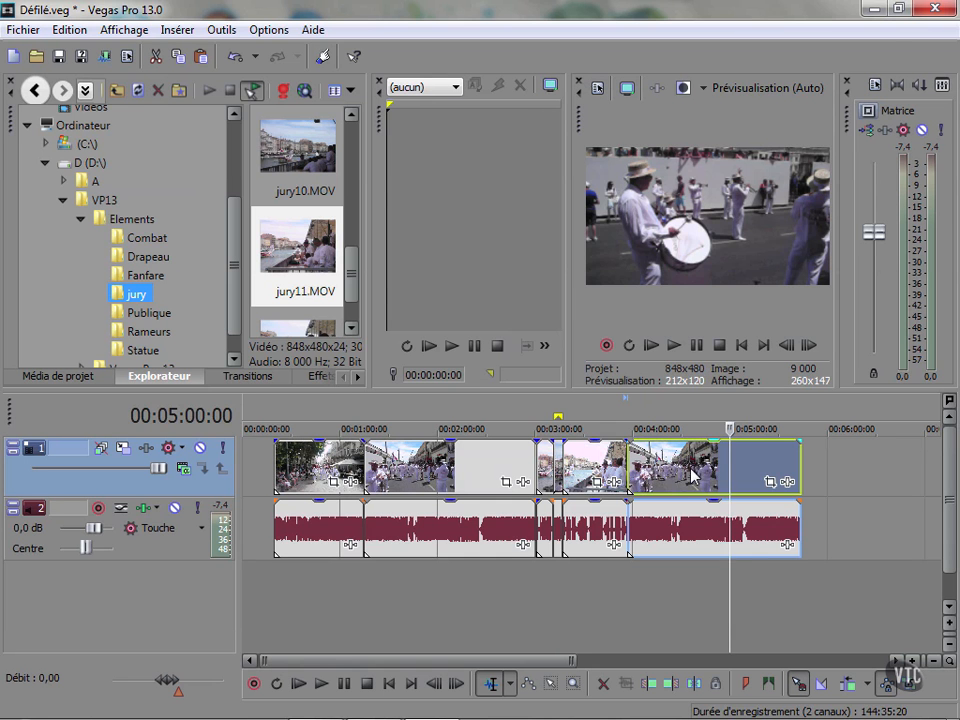
left_click_drag(693, 475, 725, 488)
right_click(404, 493)
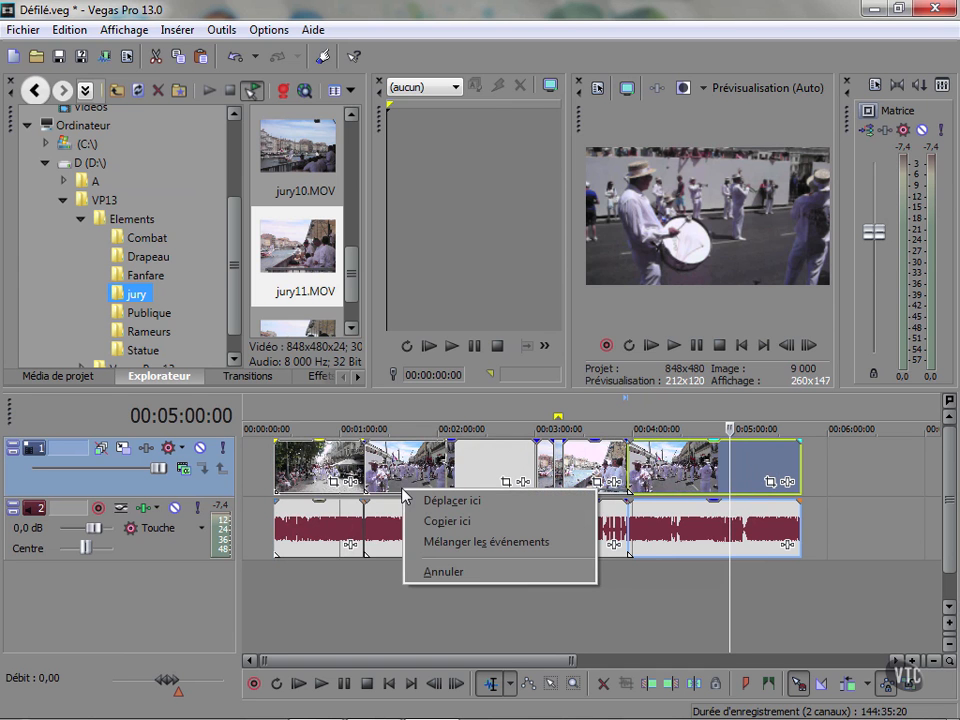
left_click(440, 542)
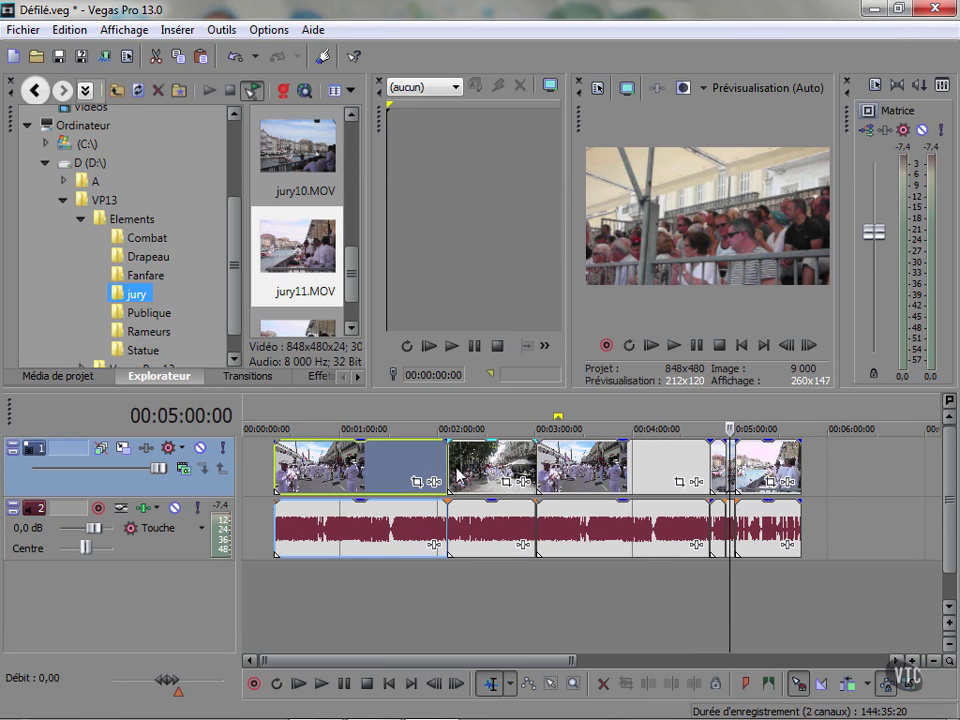
left_click(487, 467)
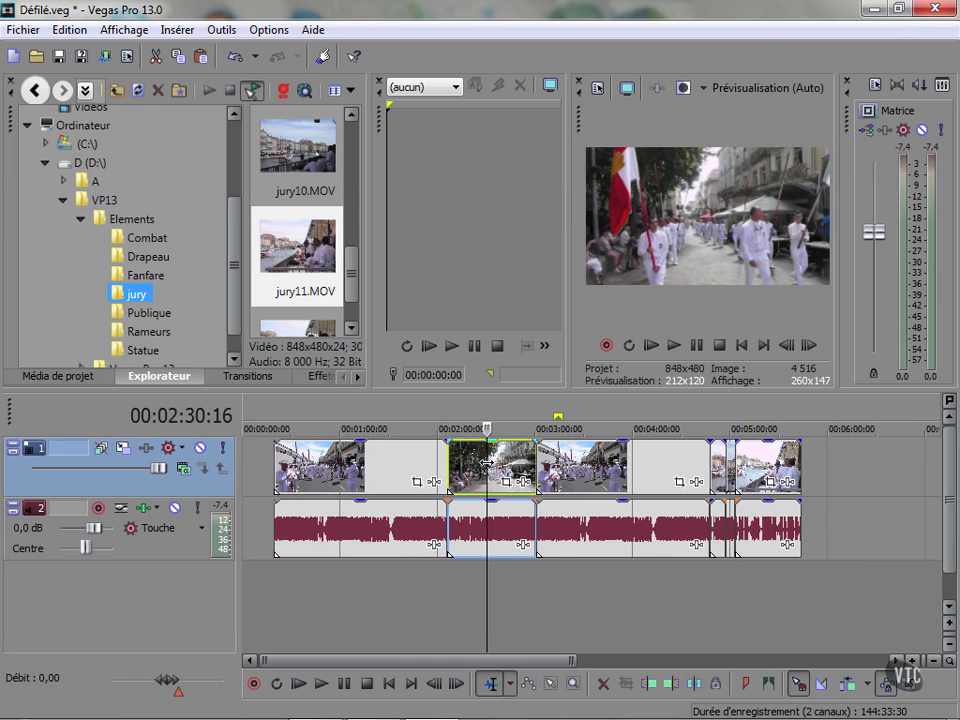